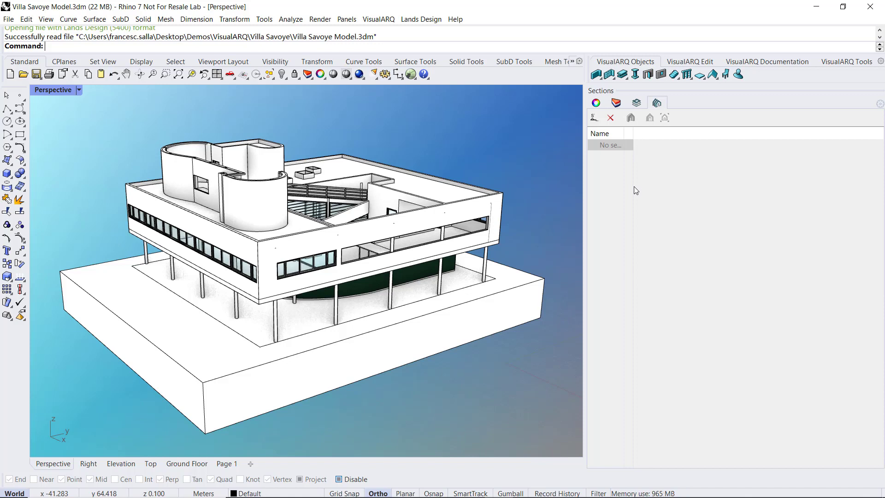
# - Drag the Sections panel out of the side dock to float it, then close it
pyautogui.moveTo(656, 102); pyautogui.dragTo(636, 102)
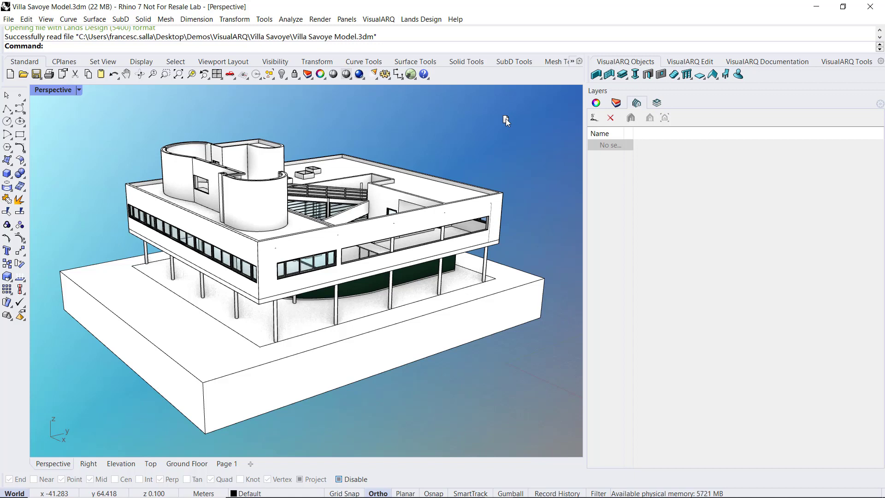
pyautogui.moveTo(505, 118); pyautogui.dragTo(505, 118)
pyautogui.click(675, 113)
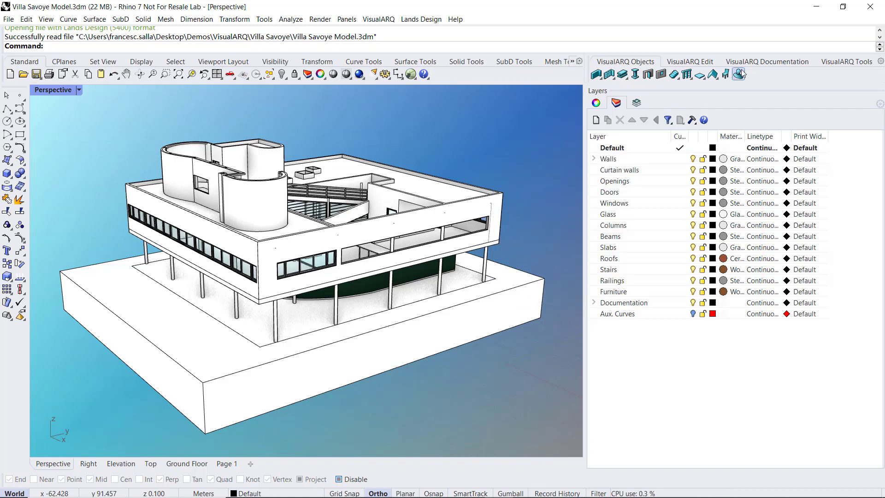
# - Reopen Sections from the VisualARQ documentation tools and close it again
pyautogui.click(767, 61)
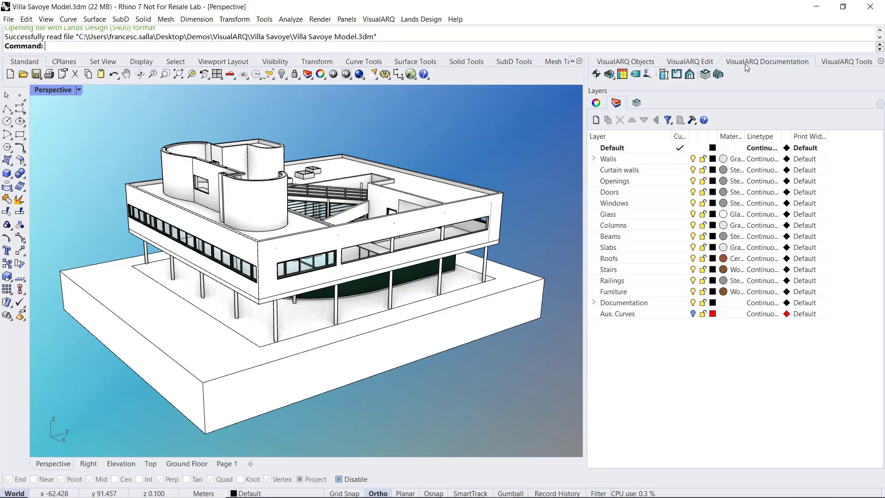
pyautogui.click(718, 75)
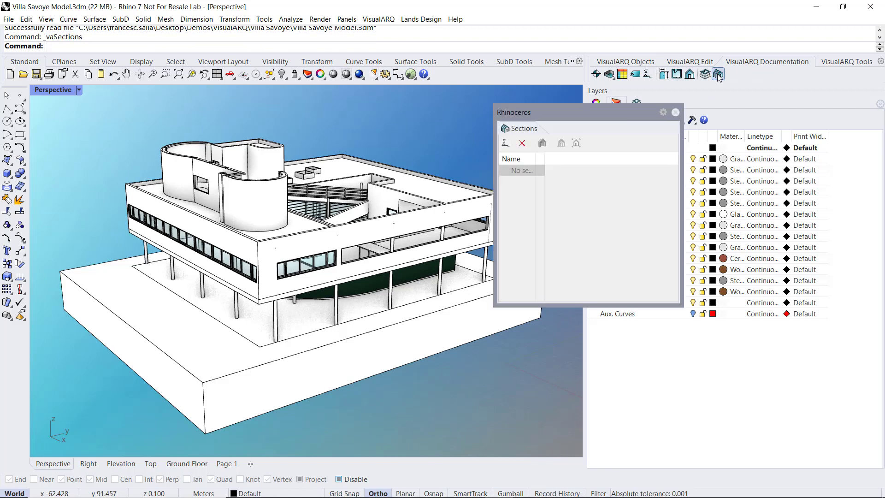
pyautogui.click(676, 113)
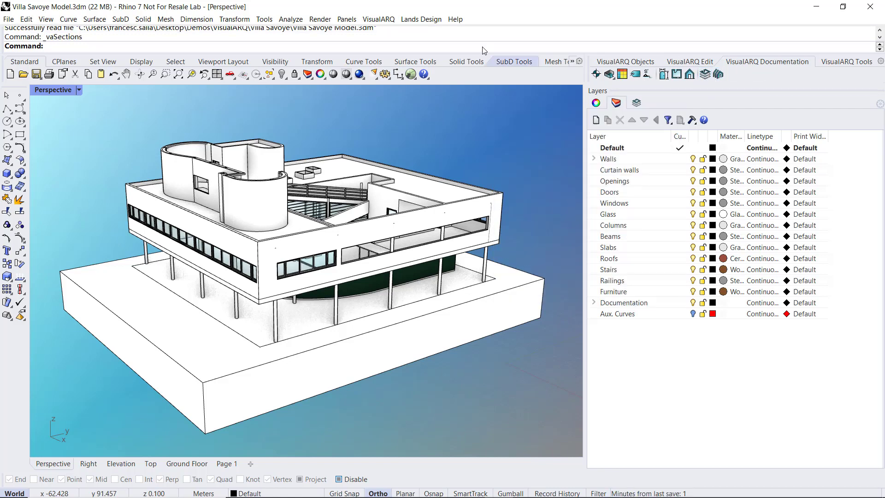
# - Reopen Sections from the Panels list and close the floating panel again
pyautogui.click(352, 20)
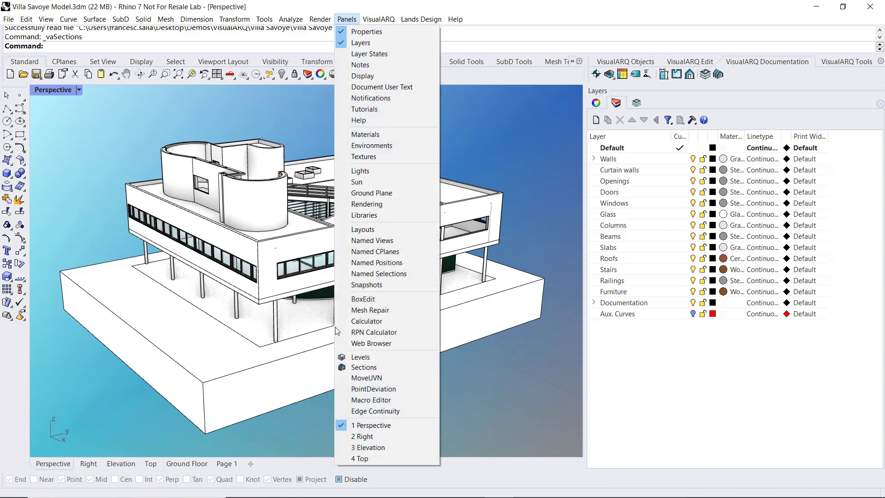
pyautogui.click(354, 369)
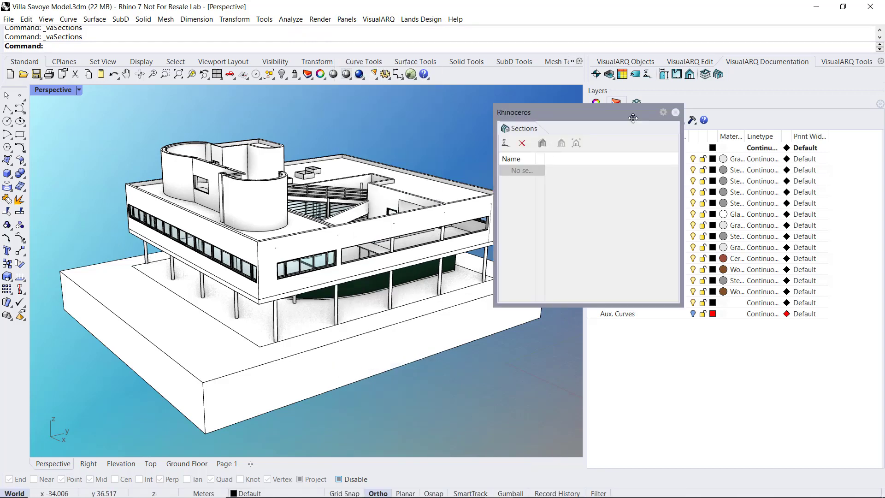
pyautogui.click(675, 113)
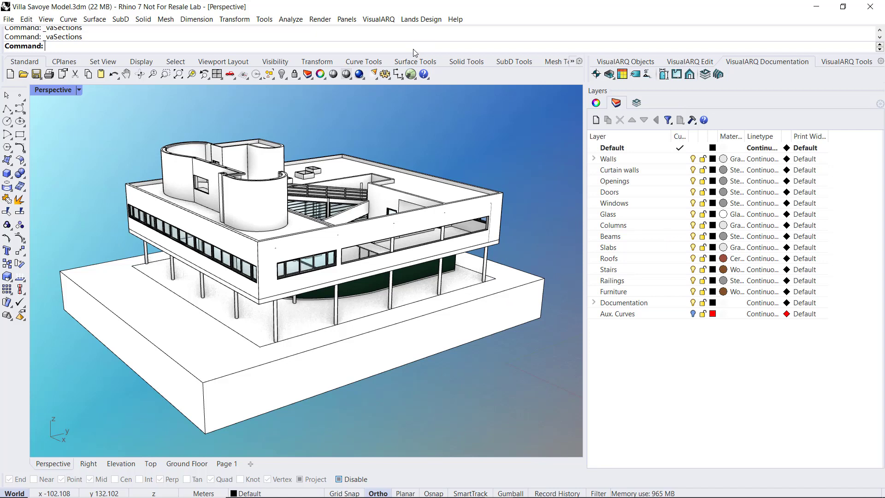
# - Run vaSections to open the Sections panel, then close the floating panel
pyautogui.write('vaSections')
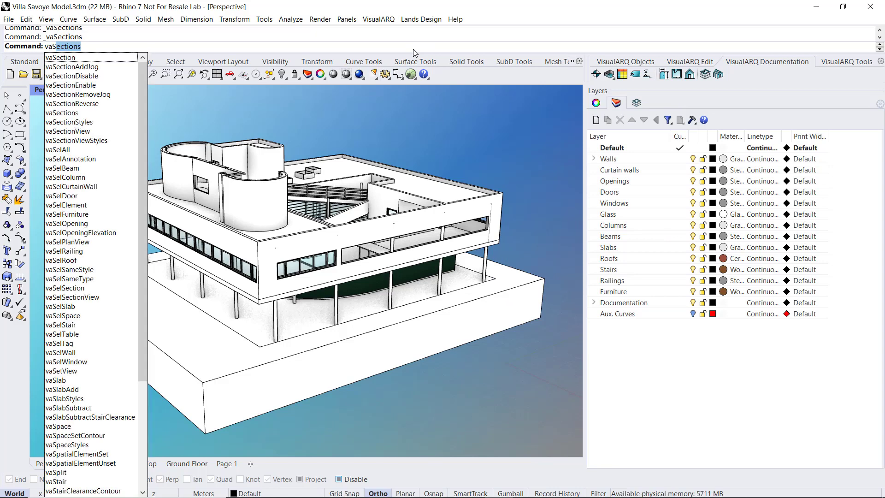
pyautogui.press('Return')
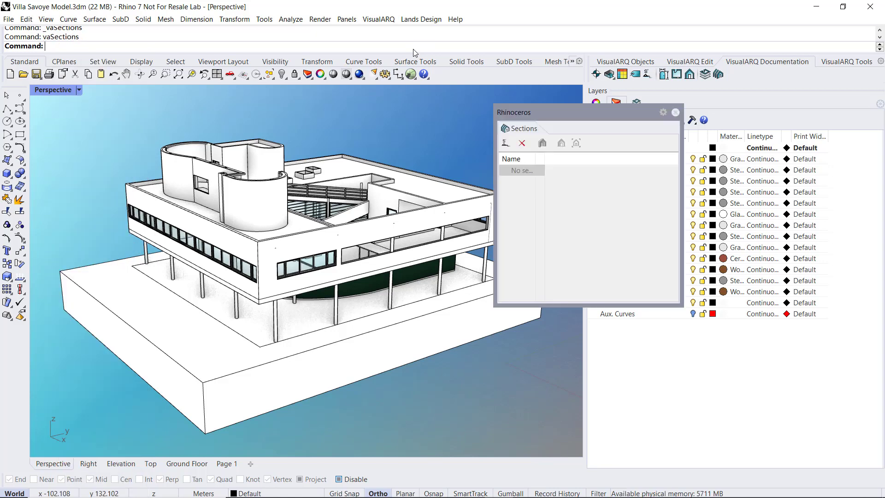
pyautogui.click(673, 114)
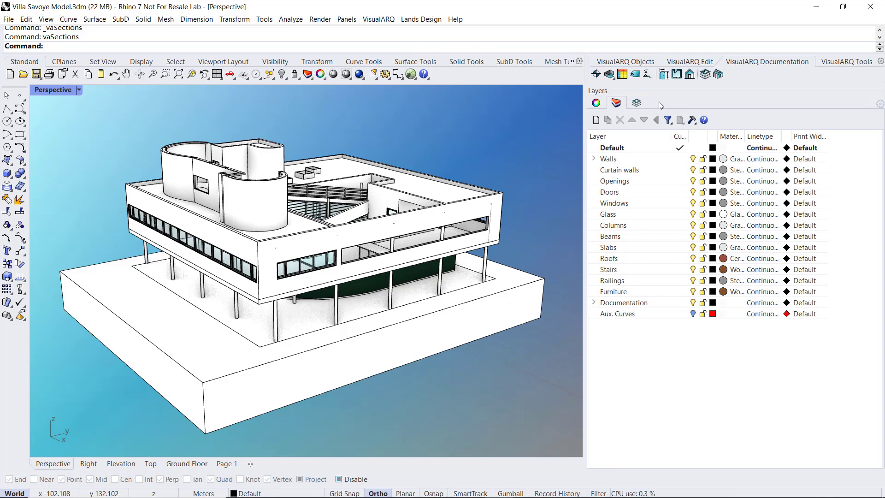
# - Tick Sections in the side dock's panel list so it docks there
pyautogui.rightClick(659, 102)
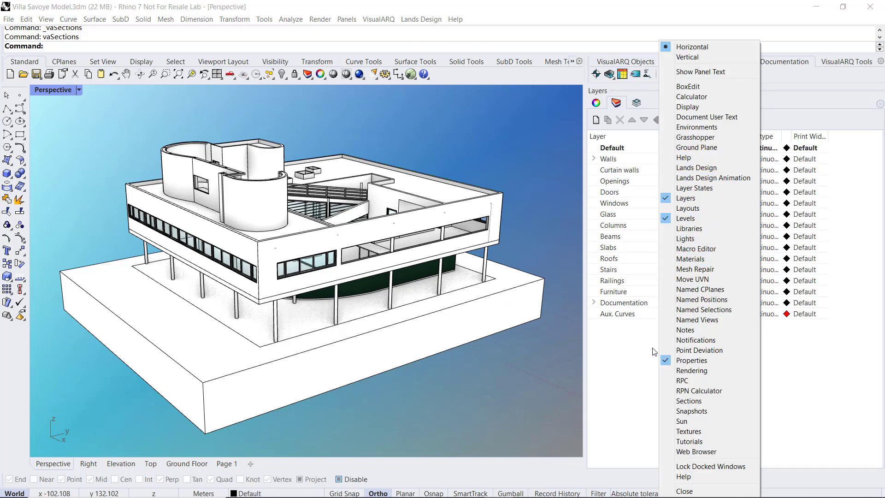
pyautogui.click(671, 401)
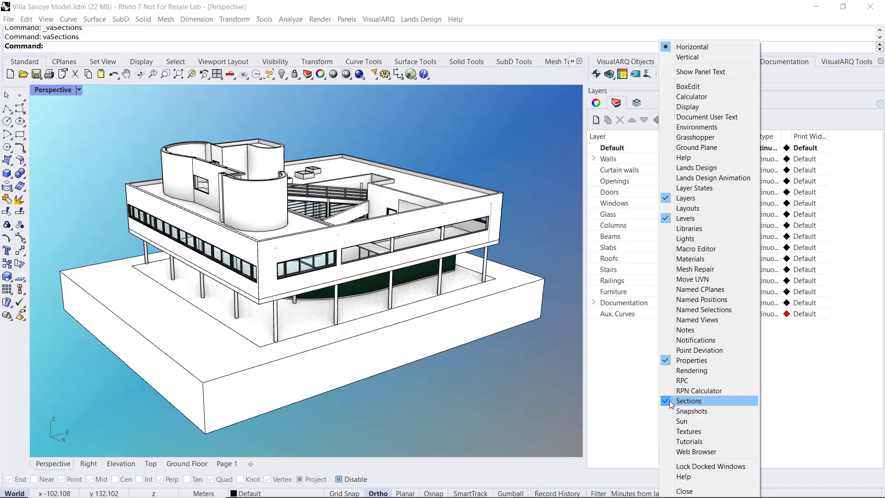
pyautogui.click(555, 354)
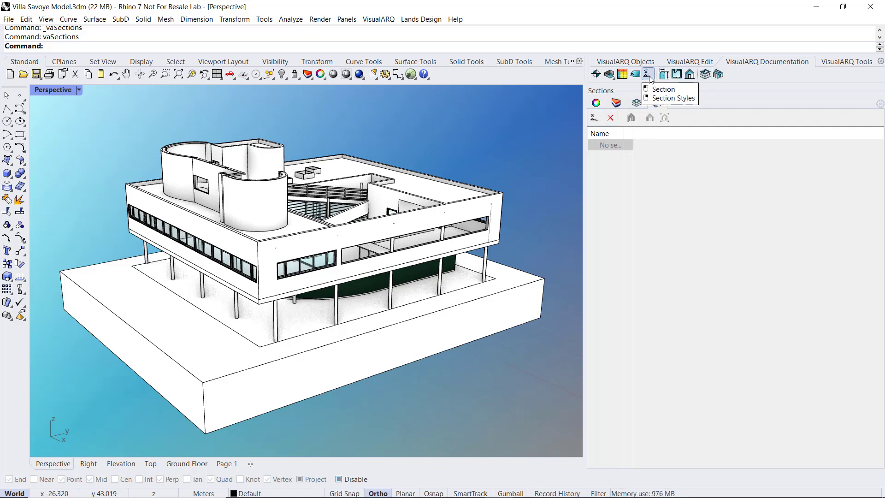
# - Create a new Arrow-style section and draw its cutting line across the villa
pyautogui.click(595, 118)
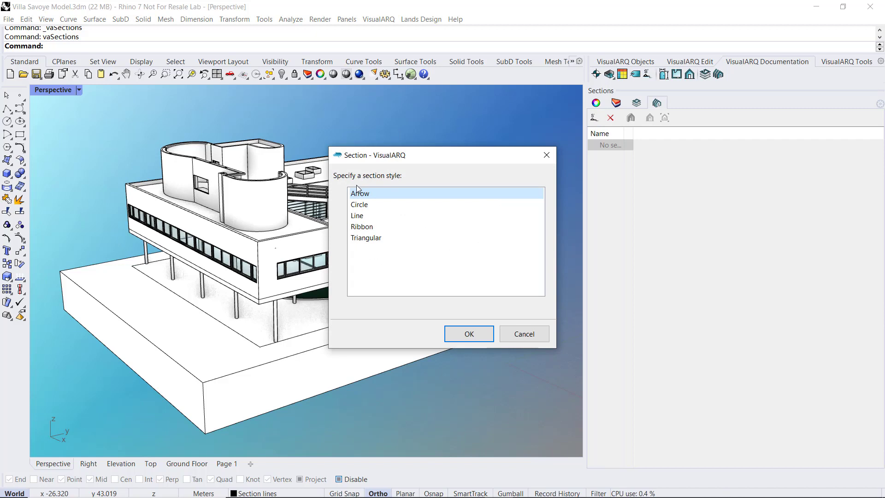
pyautogui.click(469, 333)
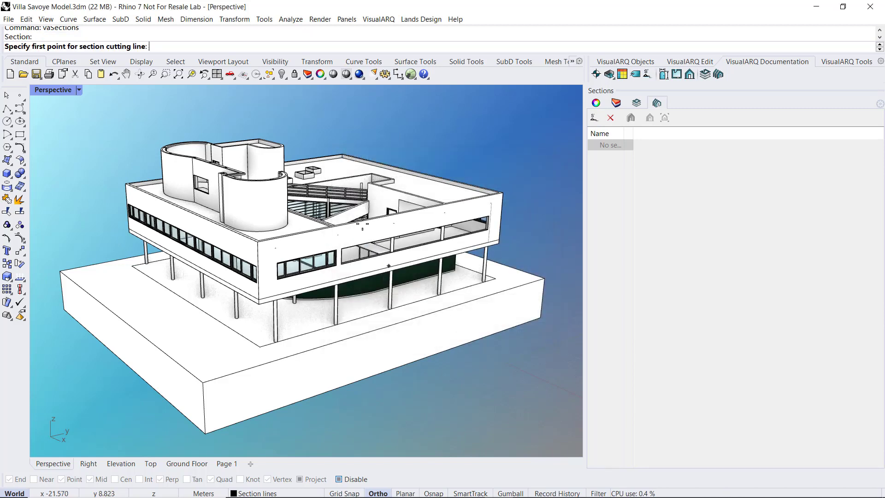
pyautogui.moveTo(389, 266); pyautogui.dragTo(259, 304, button='right')
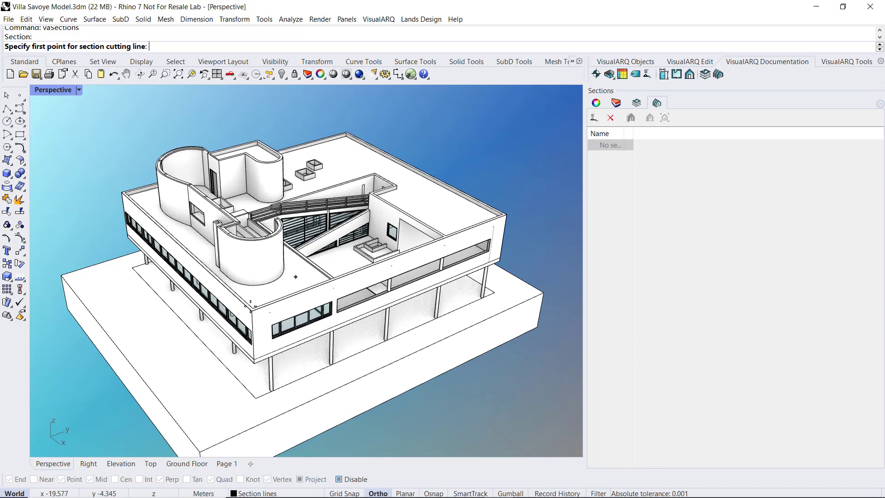
pyautogui.click(139, 352)
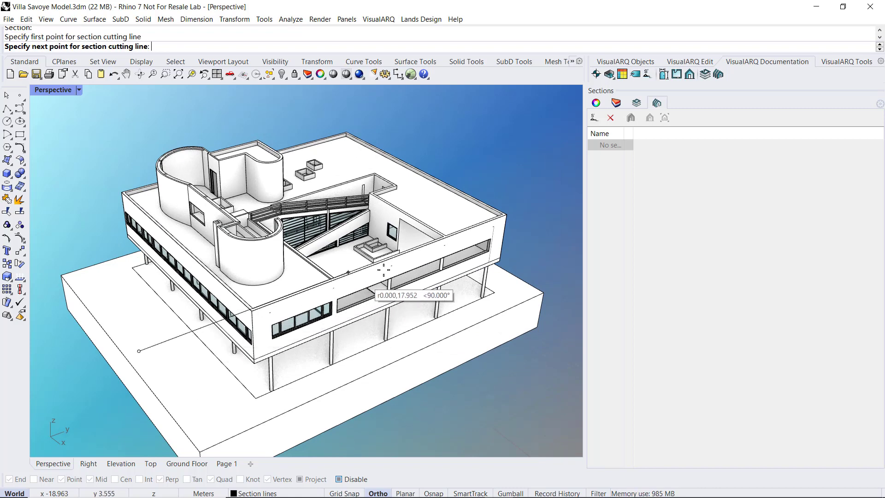
pyautogui.click(483, 219)
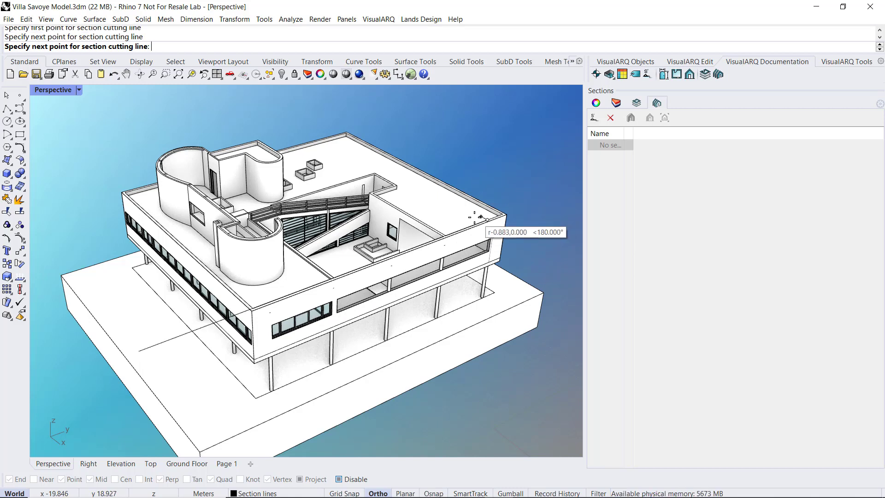
pyautogui.moveTo(445, 220); pyautogui.dragTo(419, 228, button='right')
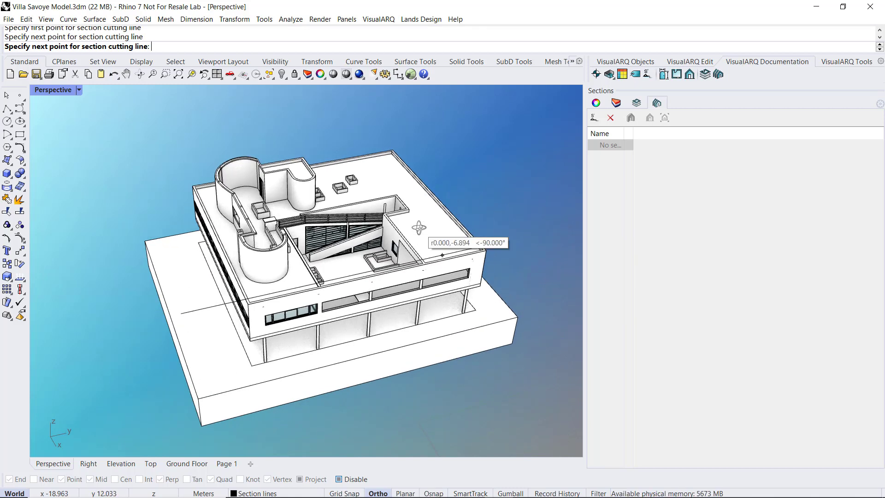
pyautogui.click(500, 222)
pyautogui.rightClick(499, 222)
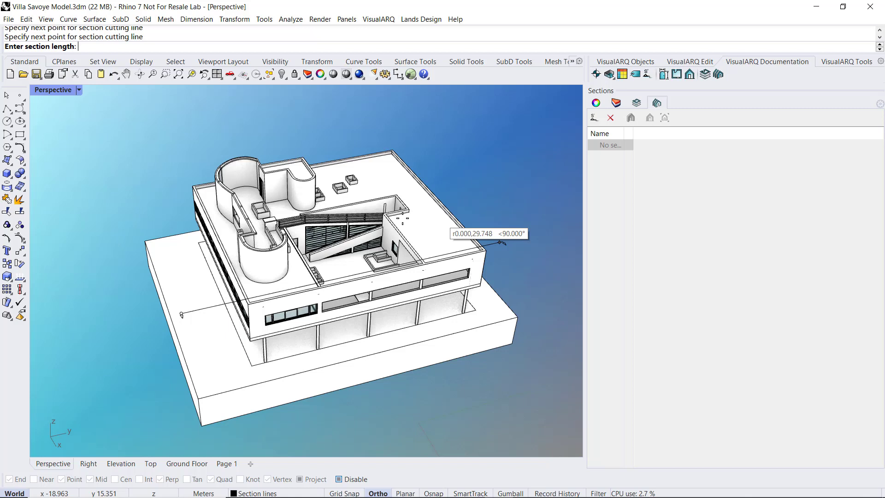
# - Set the section depth, accept s1 as reference text, and select s1 in the list
pyautogui.moveTo(281, 229); pyautogui.dragTo(165, 258, button='right')
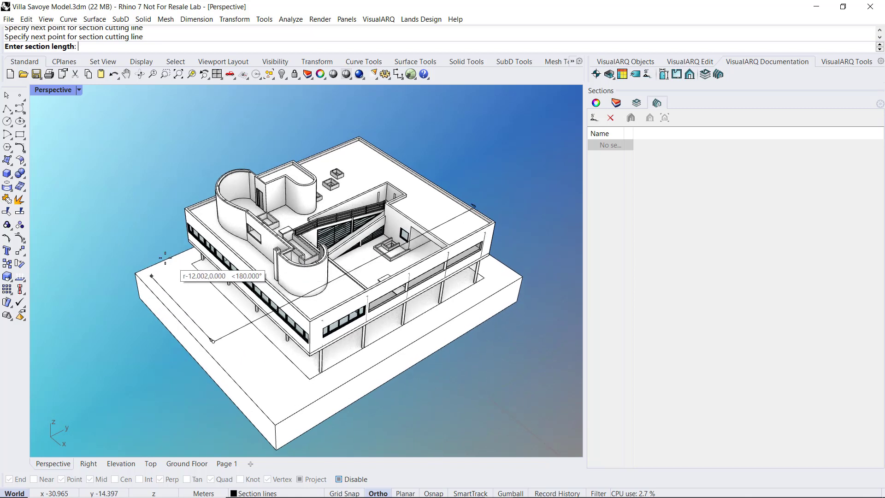
pyautogui.click(127, 227)
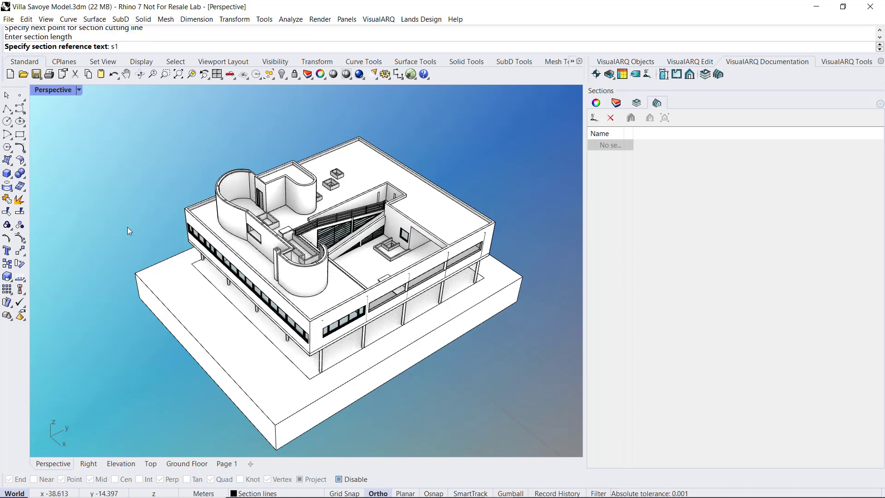
pyautogui.press('Return')
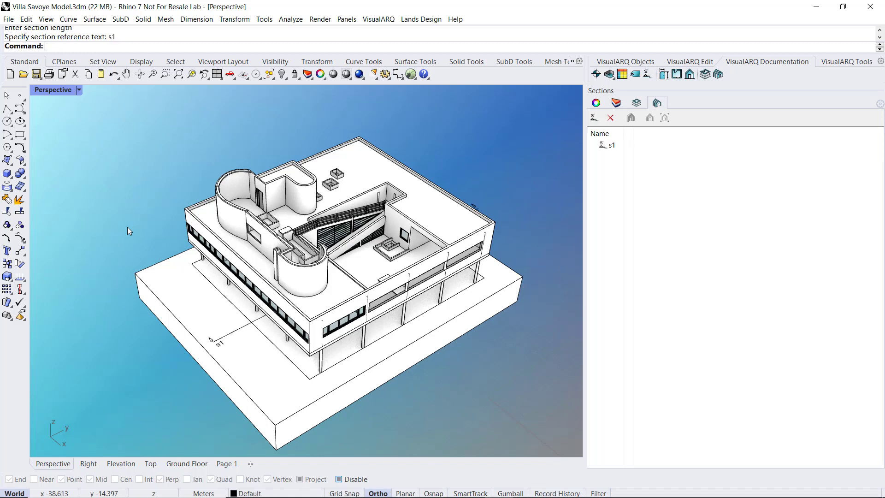
pyautogui.click(614, 148)
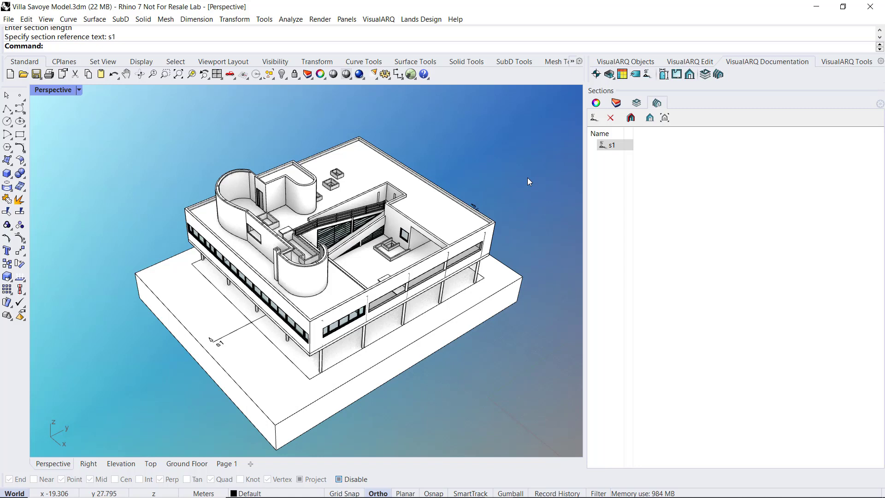
# - Start a second section in the default style and draw its cutting line across the villa
pyautogui.click(594, 119)
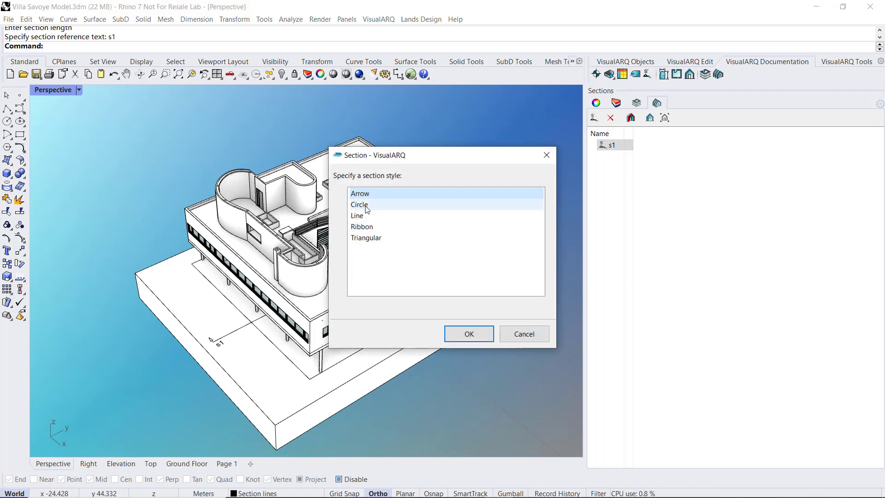
pyautogui.click(469, 334)
pyautogui.moveTo(429, 326); pyautogui.dragTo(331, 275, button='right')
pyautogui.click(222, 196)
pyautogui.scroll(-2, 222, 196)
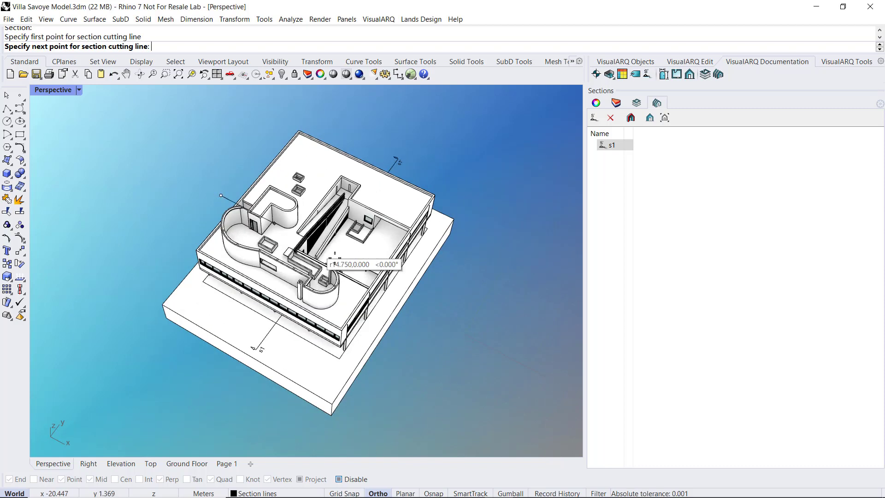
pyautogui.click(447, 319)
pyautogui.moveTo(447, 319); pyautogui.dragTo(394, 318, button='right')
pyautogui.rightClick(394, 318)
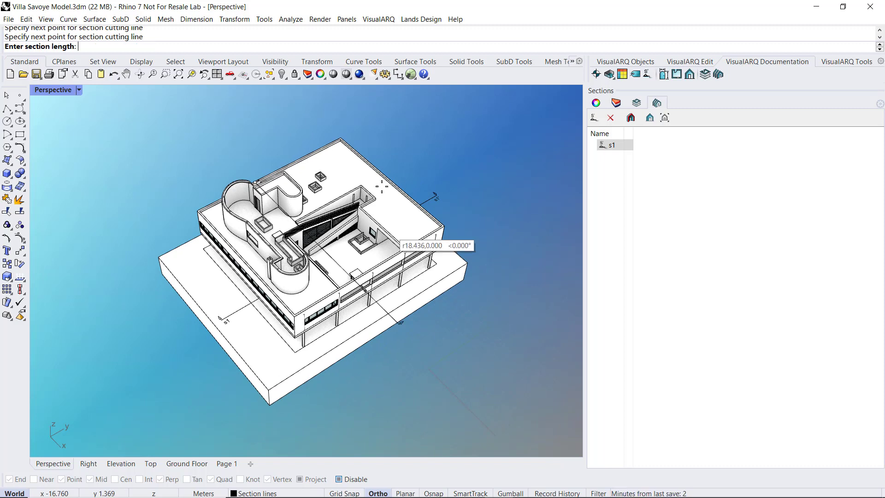
# - Set the second section's depth and label it s2
pyautogui.click(385, 132)
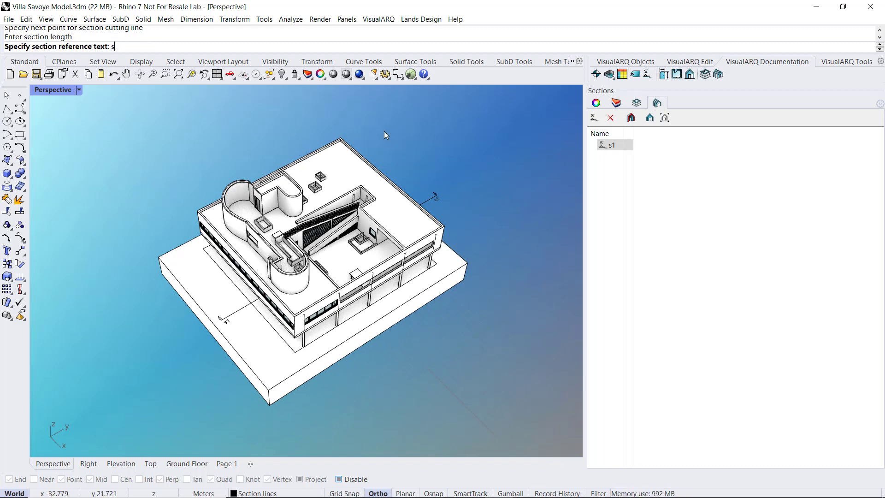
pyautogui.write('s2')
pyautogui.press('Return')
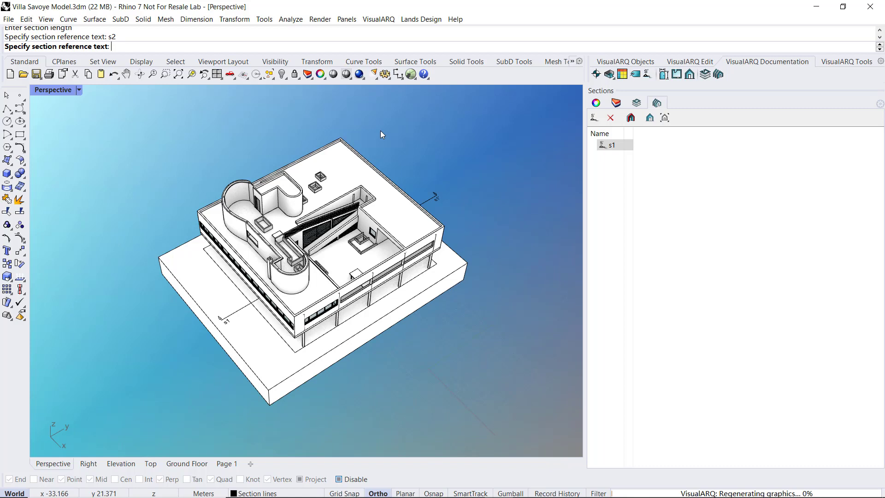
pyautogui.moveTo(385, 143); pyautogui.dragTo(480, 115, button='right')
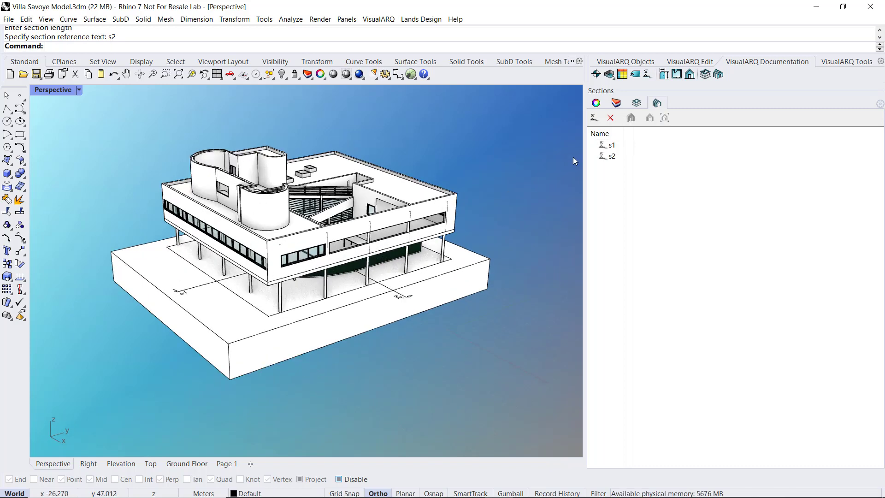
pyautogui.click(611, 146)
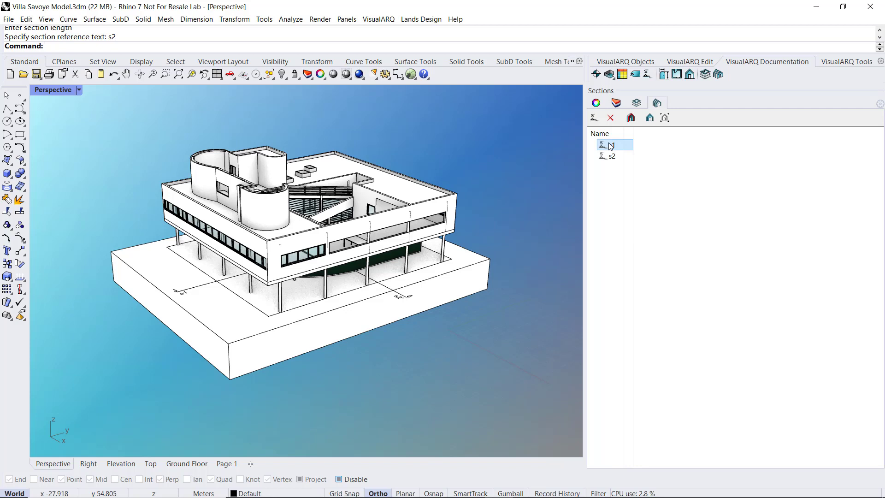
pyautogui.click(631, 118)
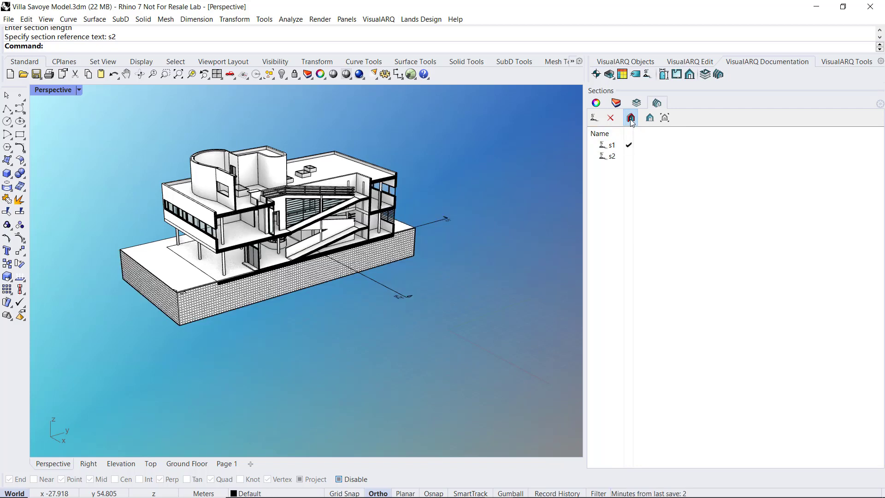
pyautogui.click(631, 119)
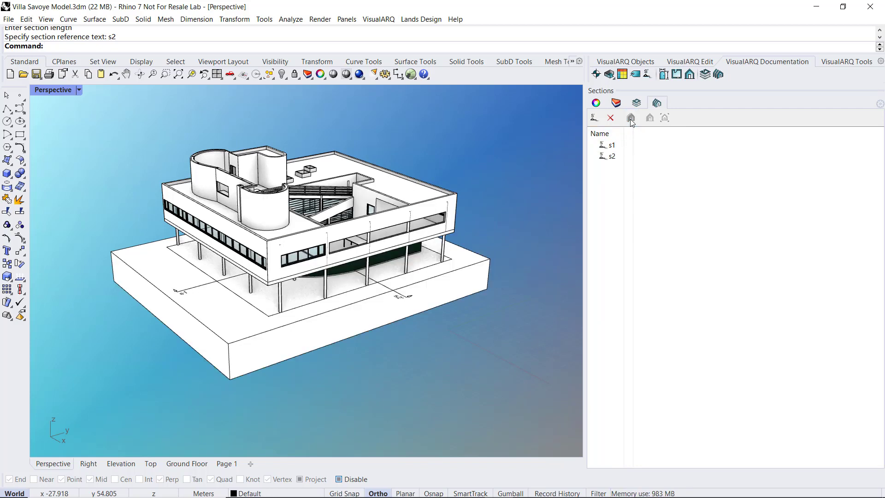
pyautogui.click(629, 148)
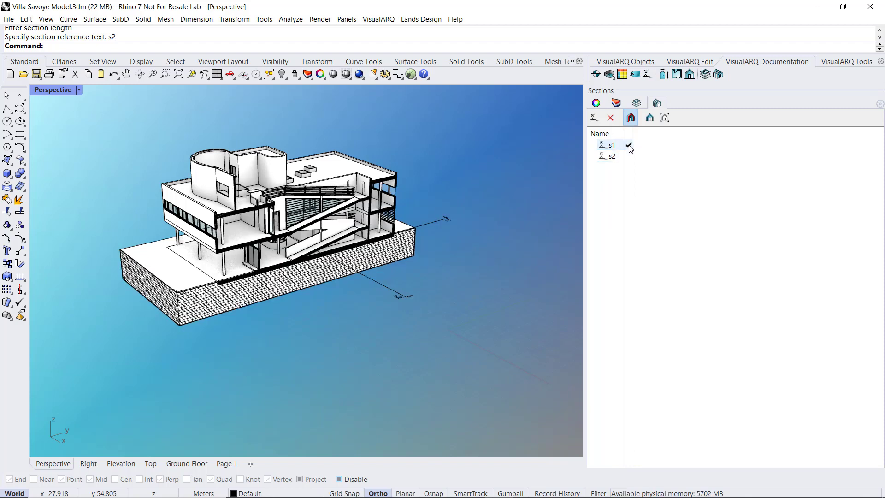
pyautogui.click(629, 157)
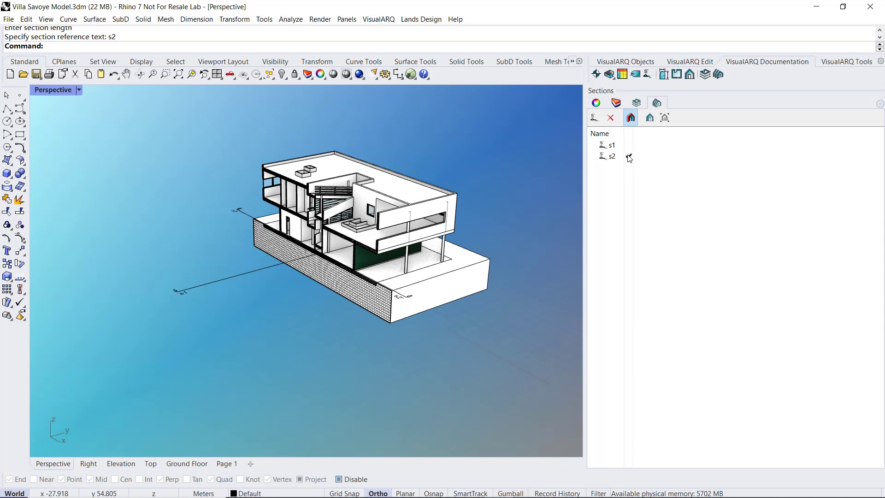
pyautogui.click(631, 118)
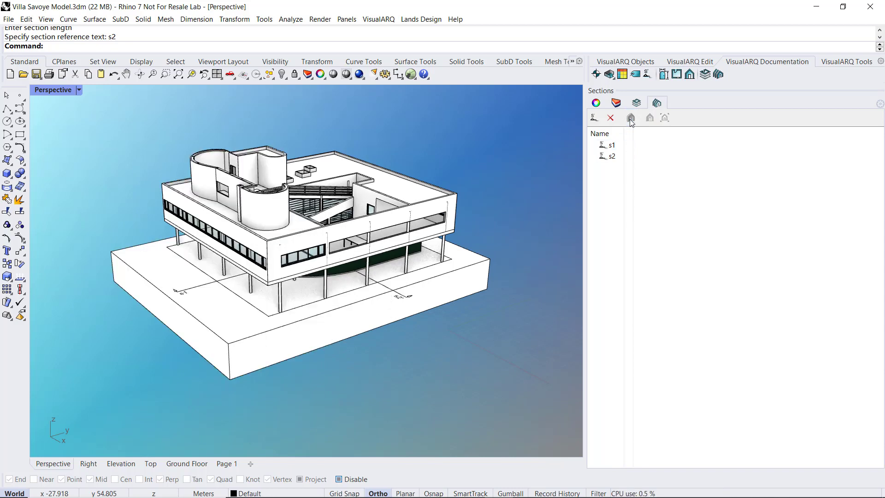
pyautogui.doubleClick(612, 156)
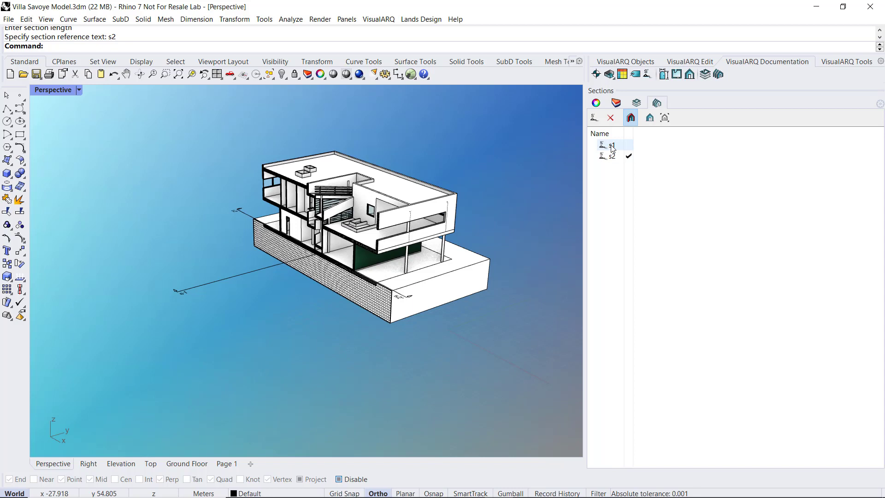
pyautogui.doubleClick(612, 147)
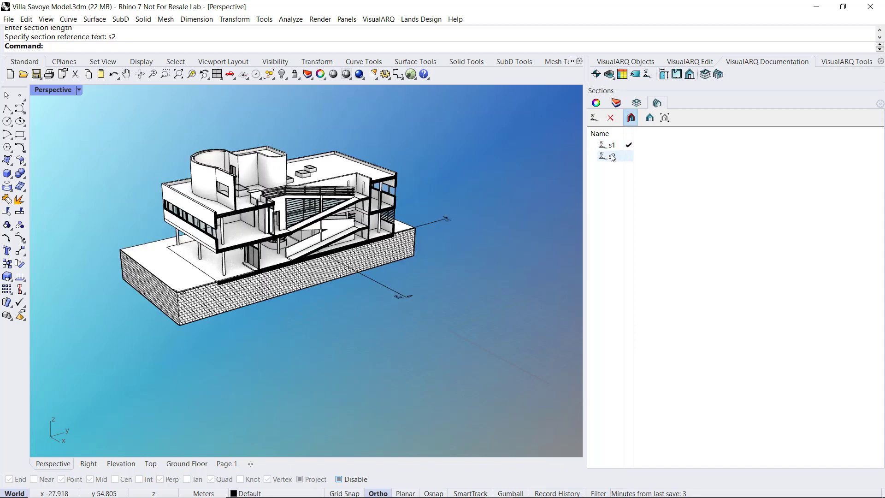
pyautogui.doubleClick(611, 157)
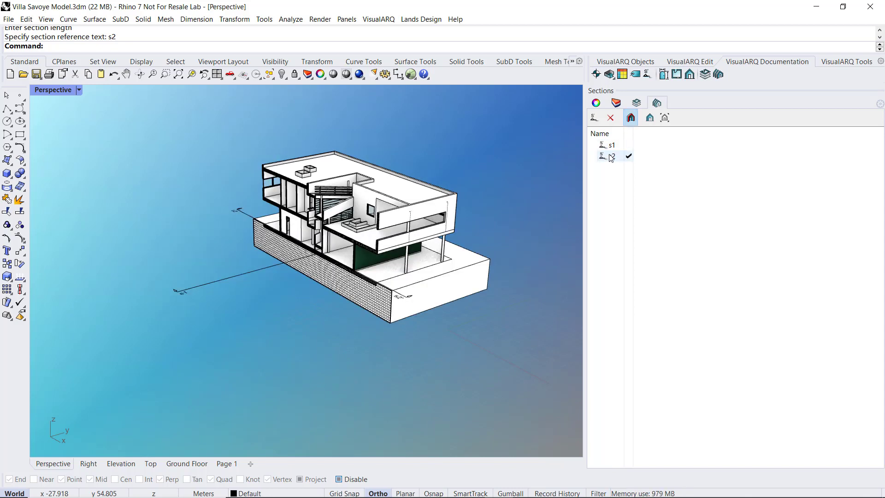
pyautogui.click(630, 119)
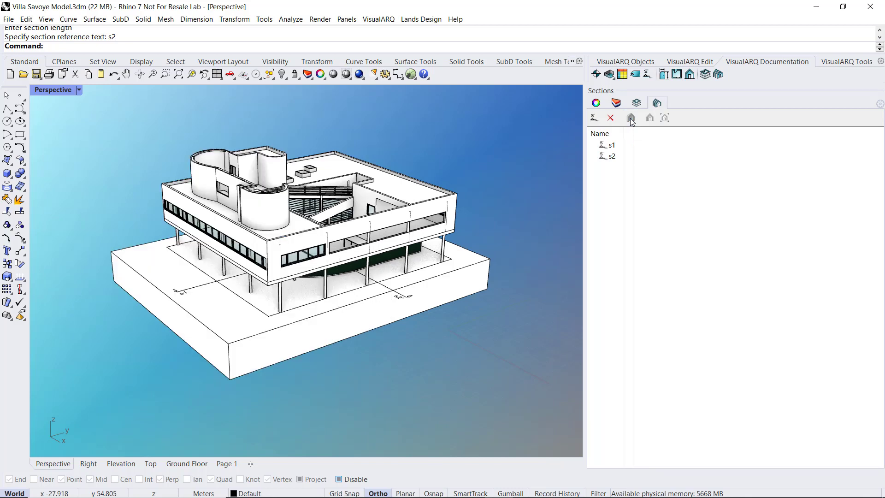
pyautogui.scroll(2, 359, 158)
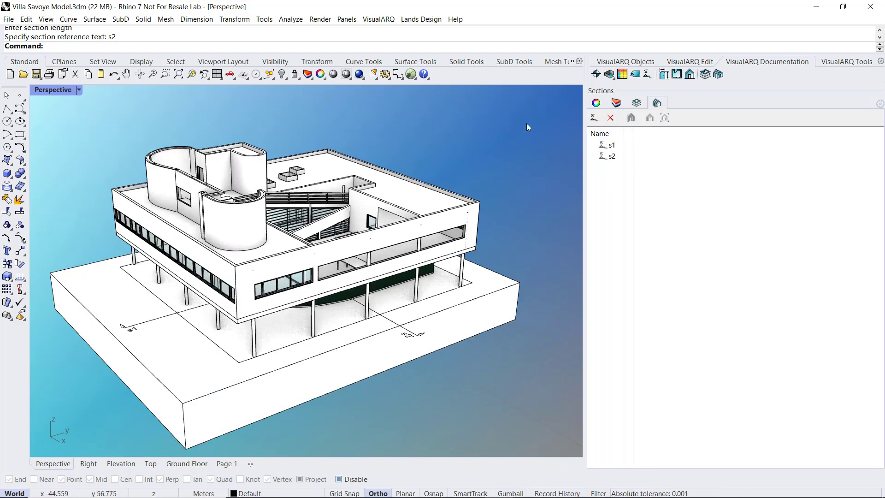
pyautogui.click(636, 103)
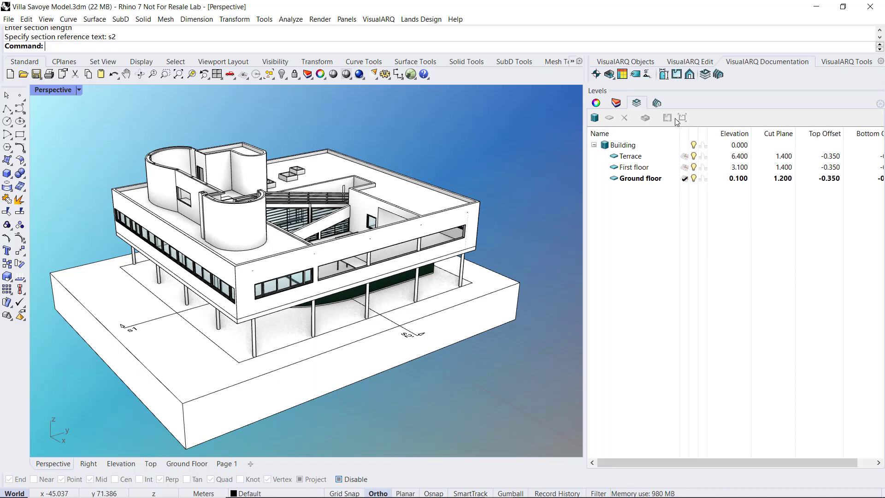
pyautogui.click(658, 110)
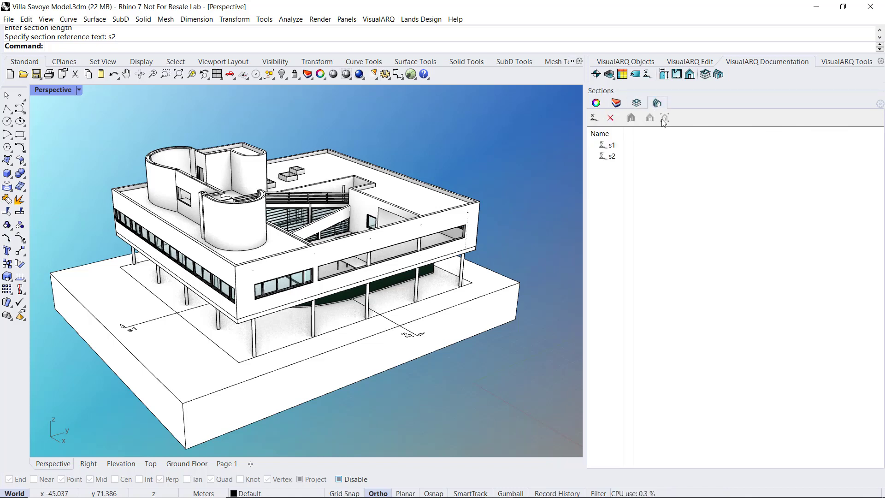
pyautogui.click(616, 146)
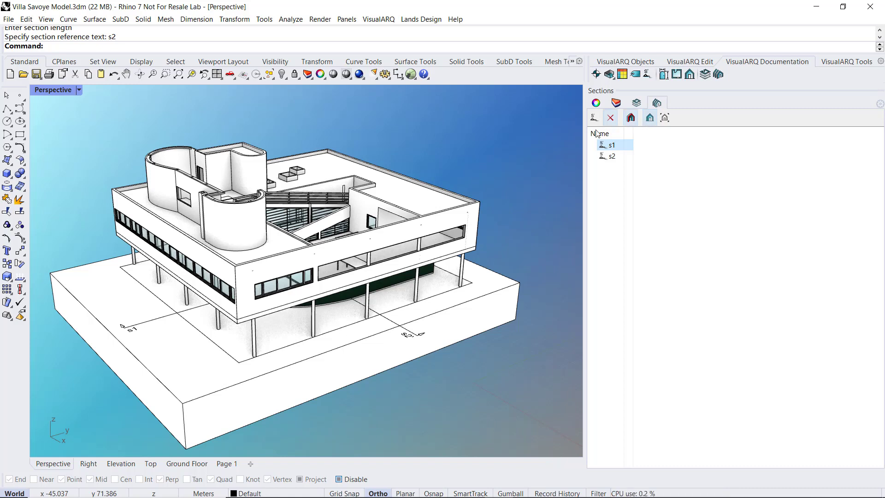
# - In the Elevation viewport, select s1 and toggle its section to show the villa cut open
pyautogui.click(111, 464)
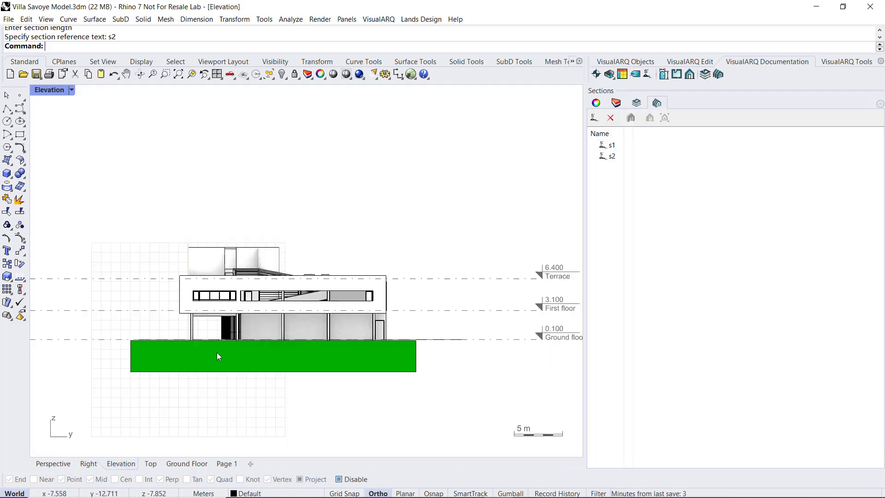
pyautogui.scroll(2, 281, 260)
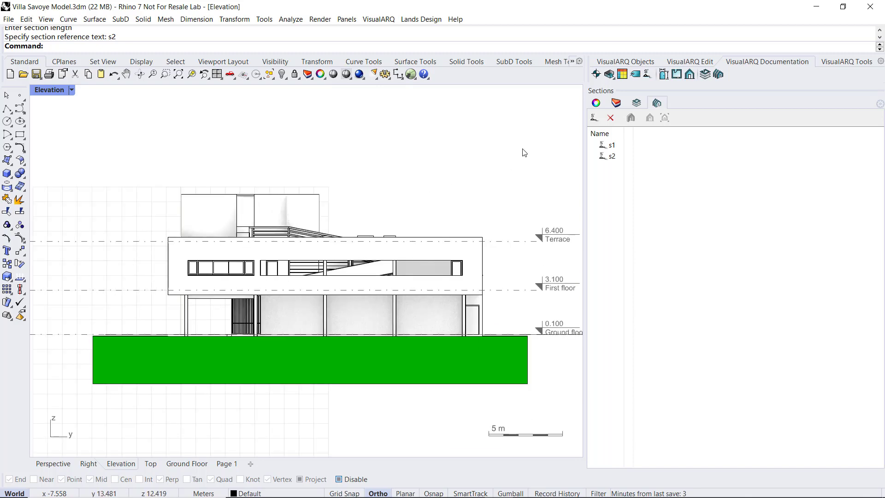
pyautogui.click(612, 145)
pyautogui.click(650, 118)
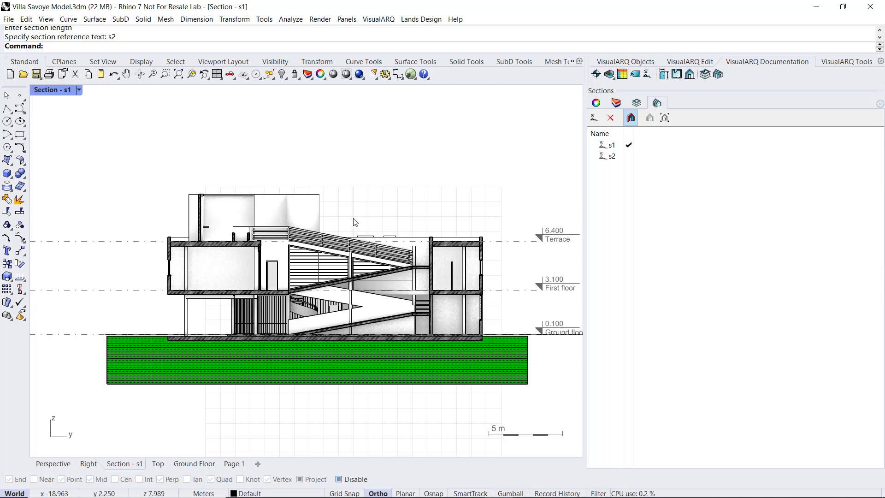
pyautogui.moveTo(355, 222); pyautogui.dragTo(276, 179, button='right')
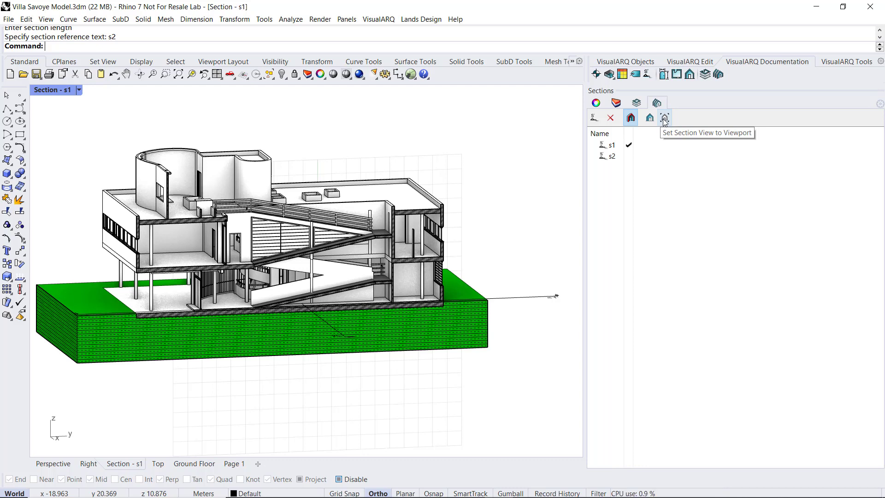
# - Align the Elevation view flat to s1, then set the Page 1 layout detail to section s2
pyautogui.click(663, 118)
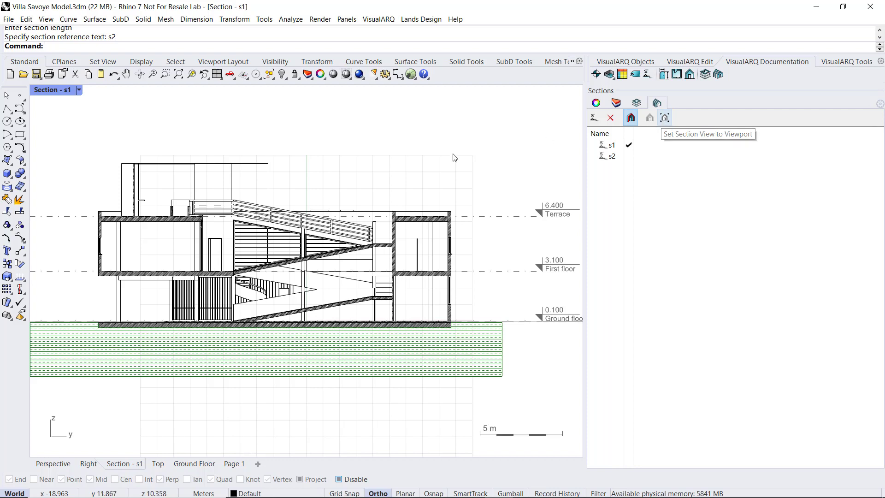
pyautogui.click(232, 464)
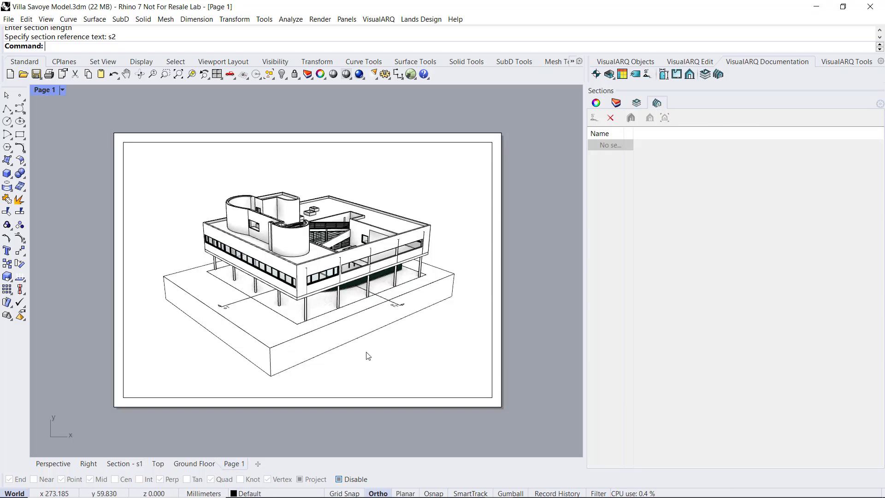
pyautogui.doubleClick(368, 356)
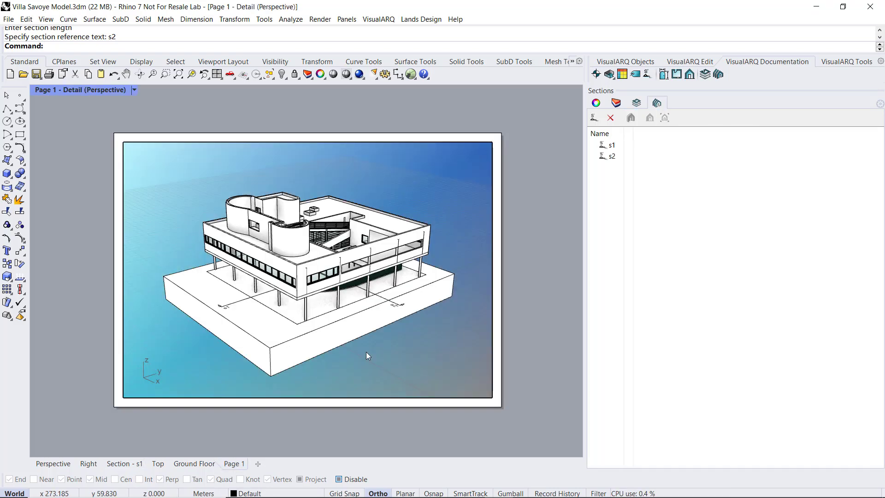
pyautogui.click(611, 156)
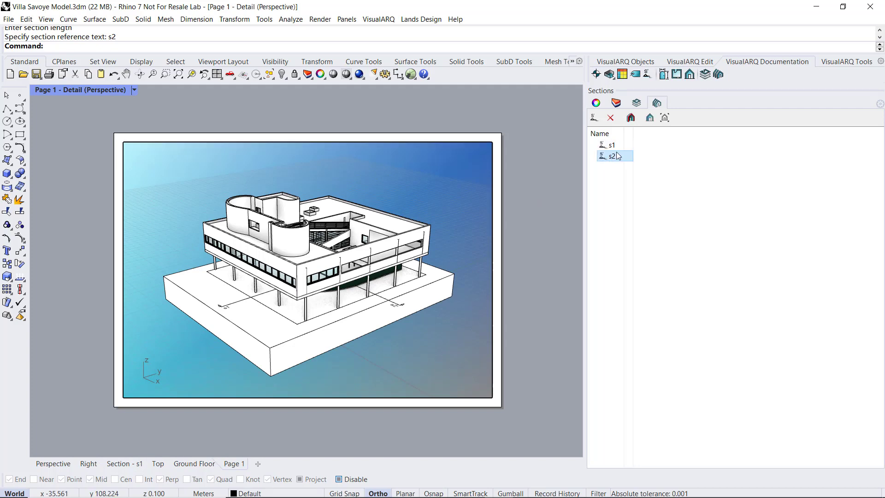
pyautogui.click(665, 119)
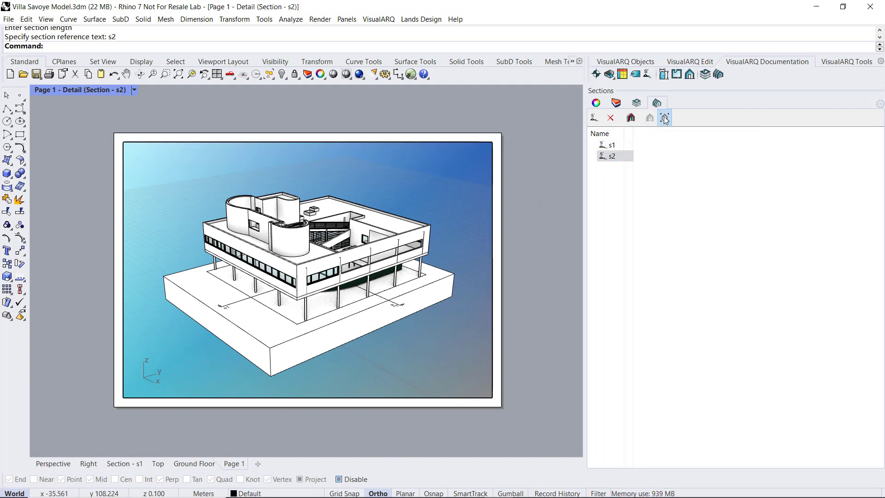